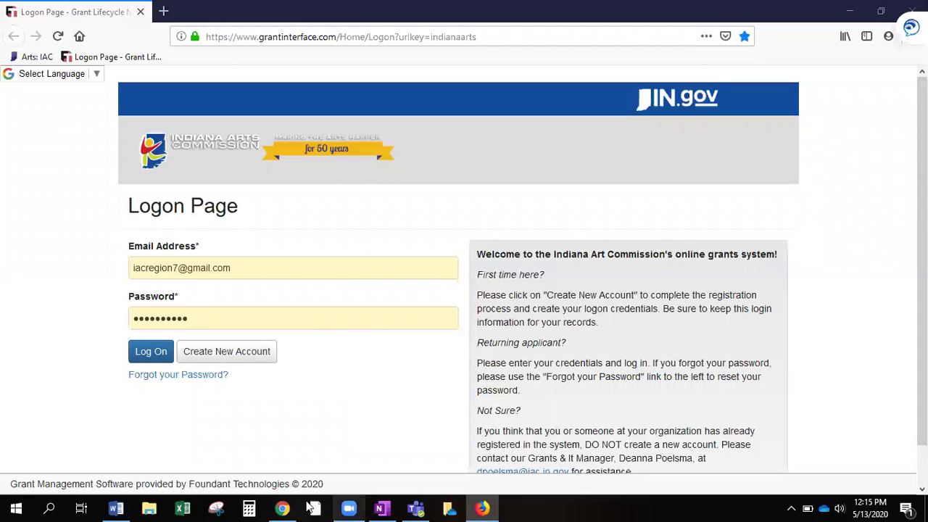
# Switch to Chrome and open the evaluation form of the first pending INverse submission on the dashboard
pyautogui.click(290, 508)
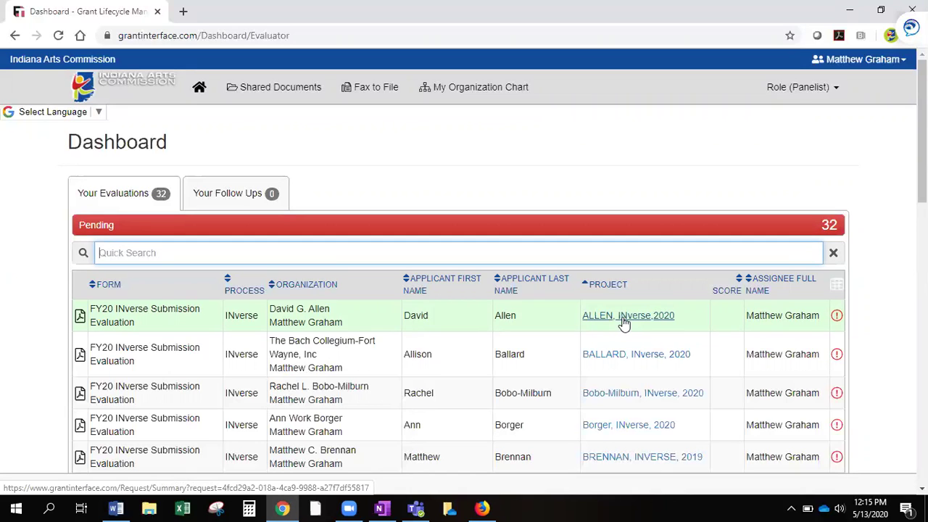
pyautogui.click(838, 319)
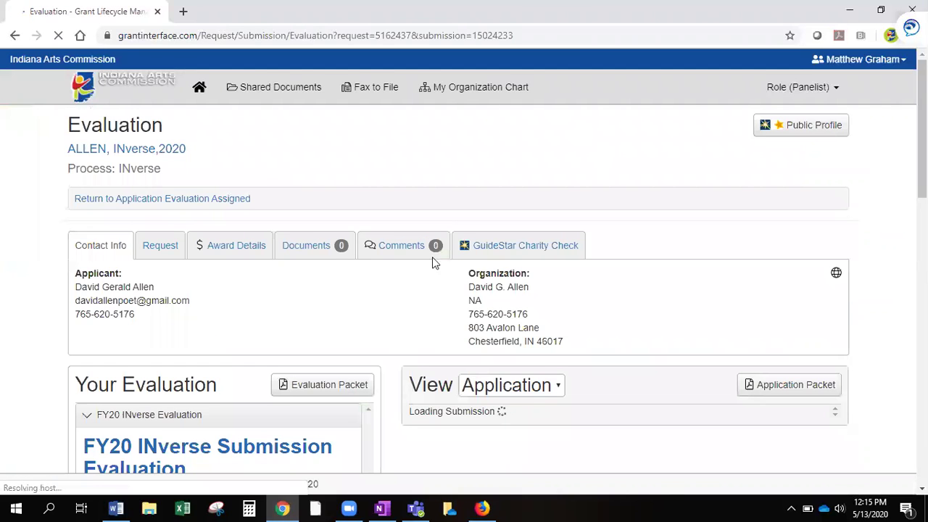
pyautogui.scroll(-3, 400, 303)
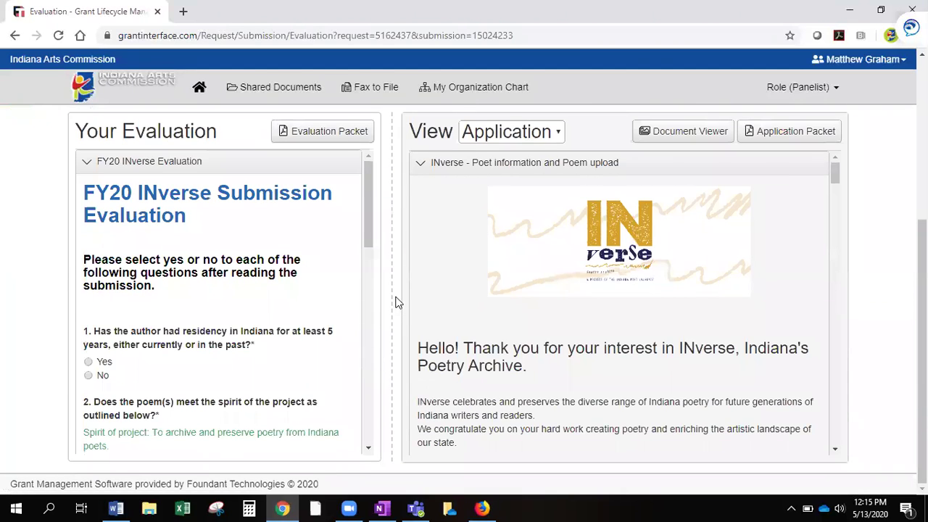
pyautogui.scroll(3, 397, 302)
pyautogui.scroll(-2, 398, 303)
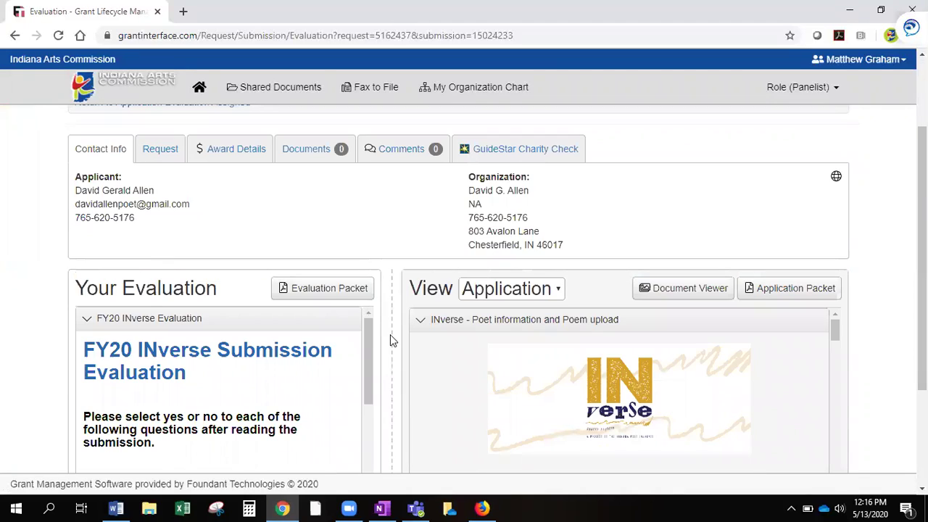
# Widen the application pane and read the submission introduction down to the submission name
pyautogui.moveTo(392, 330); pyautogui.dragTo(311, 330)
pyautogui.scroll(-3, 494, 338)
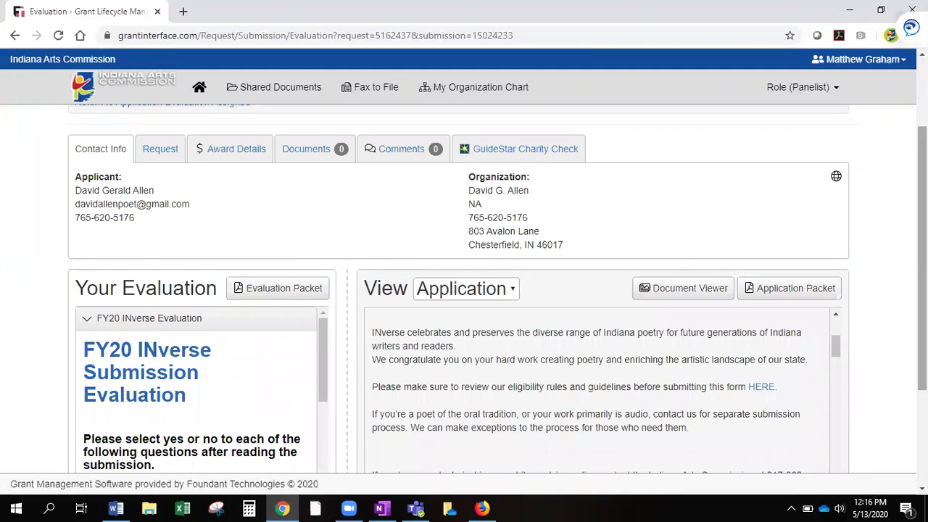
pyautogui.scroll(-2, 893, 335)
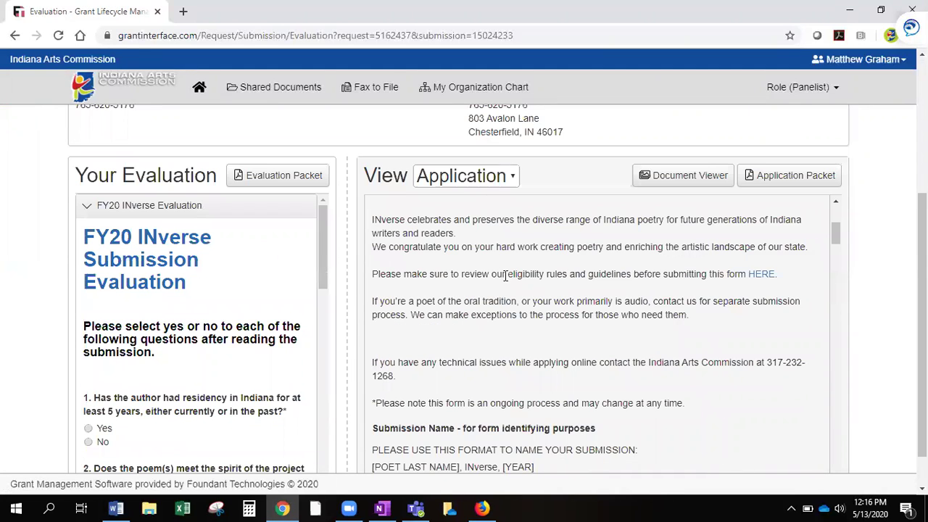
pyautogui.scroll(-3, 505, 276)
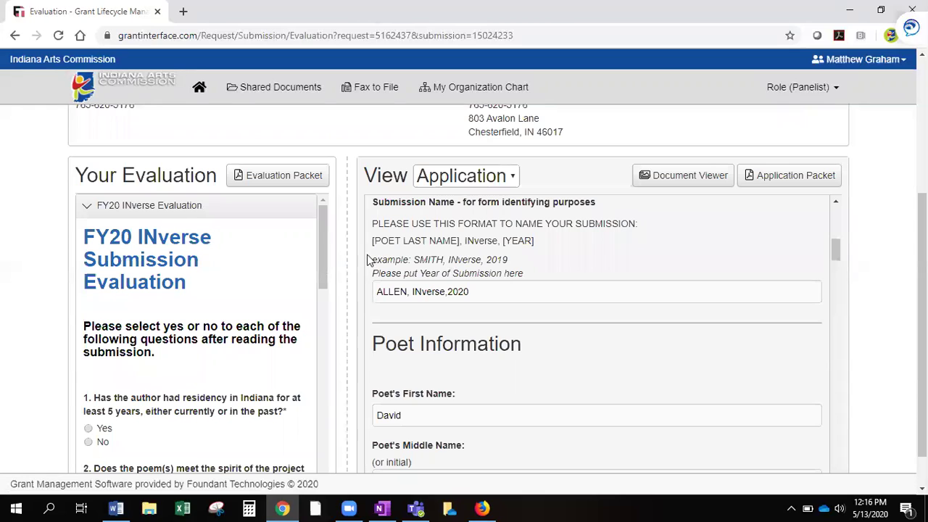
# Widen the evaluation pane and review the evaluation questions through the recommendation and optional comments
pyautogui.moveTo(346, 259); pyautogui.dragTo(554, 268)
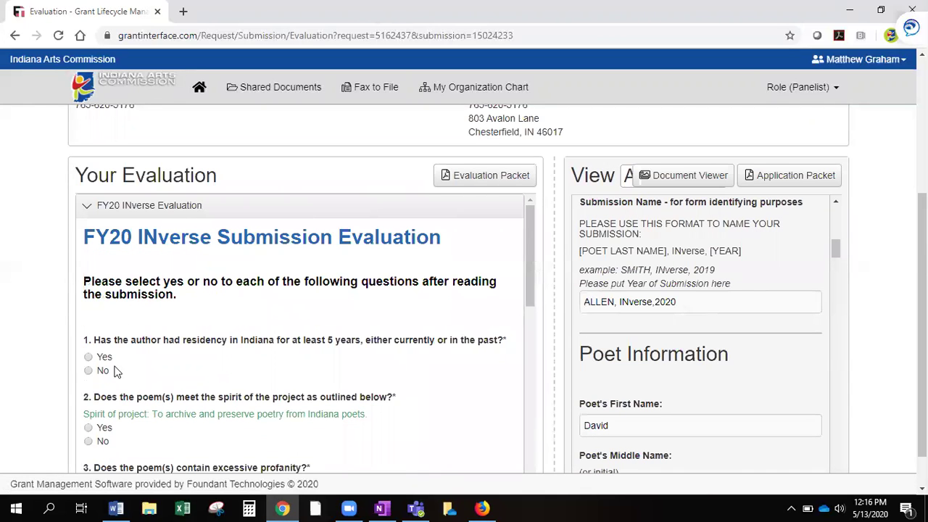
pyautogui.scroll(-2, 234, 364)
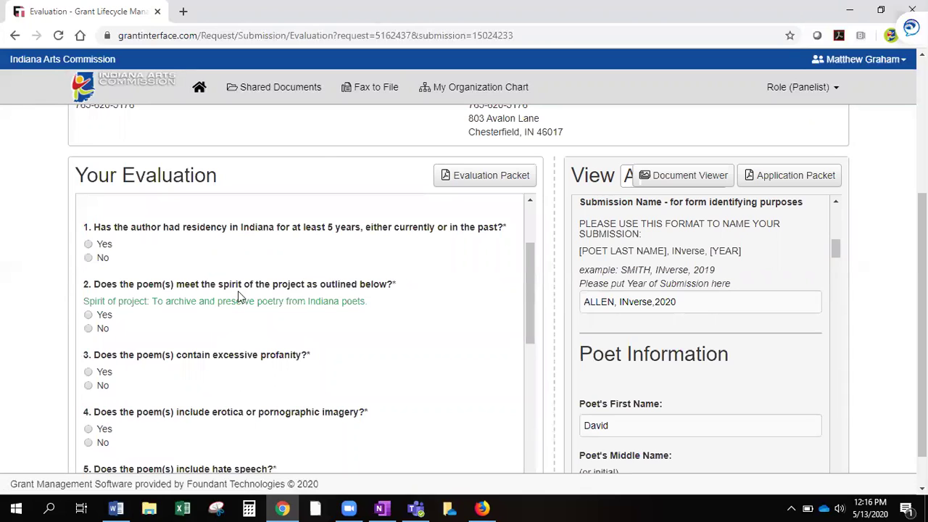
pyautogui.scroll(-6, 281, 404)
# Widen the application pane again and review the poet information, Indiana residency and Poem #1 details
pyautogui.moveTo(554, 305); pyautogui.dragTo(348, 305)
pyautogui.scroll(-2, 537, 365)
pyautogui.scroll(-2, 473, 341)
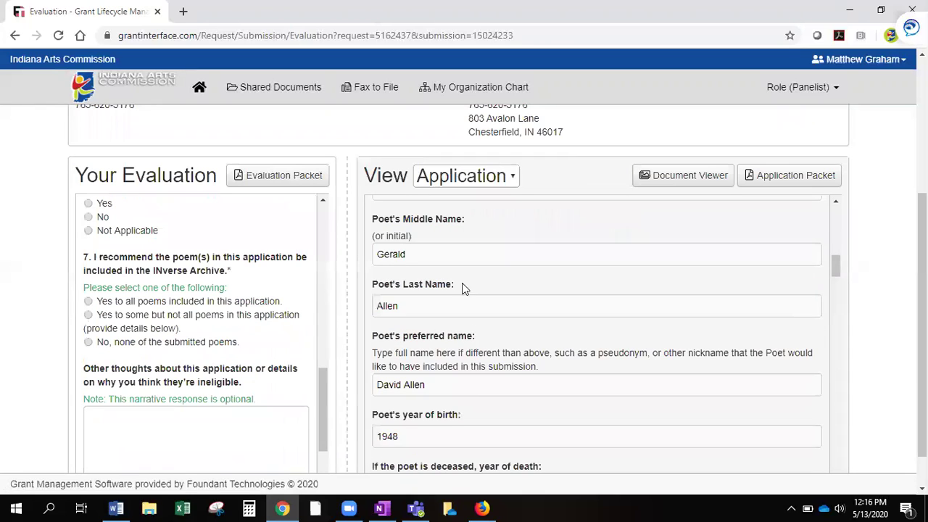
pyautogui.scroll(-2, 548, 325)
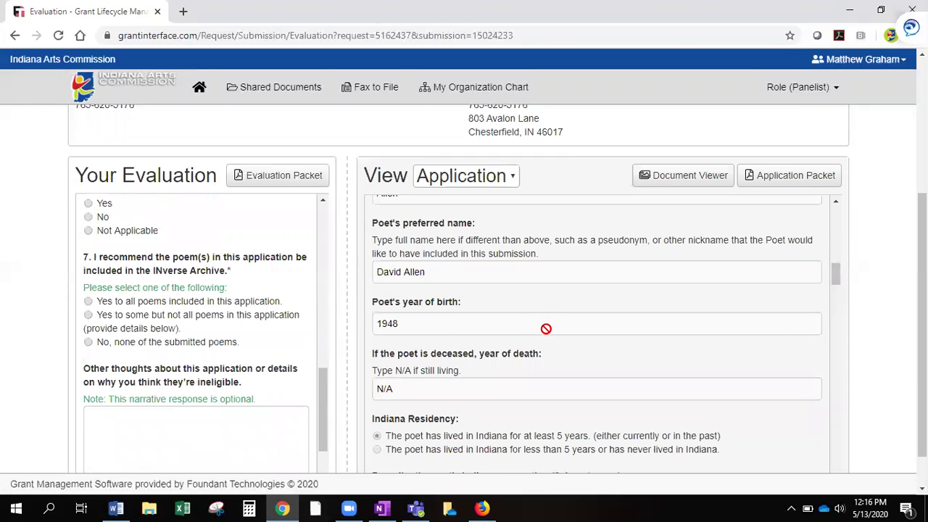
pyautogui.scroll(-2, 478, 326)
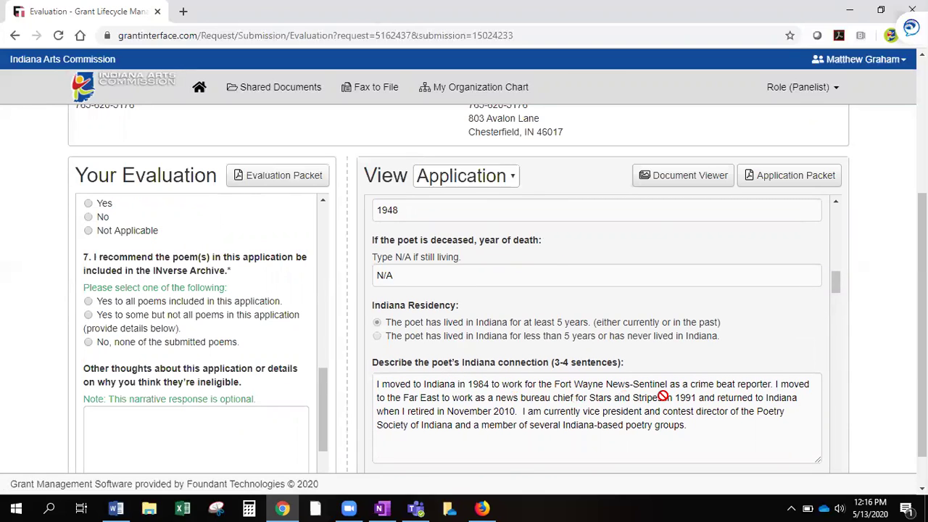
pyautogui.scroll(-1, 662, 397)
pyautogui.scroll(-4, 570, 372)
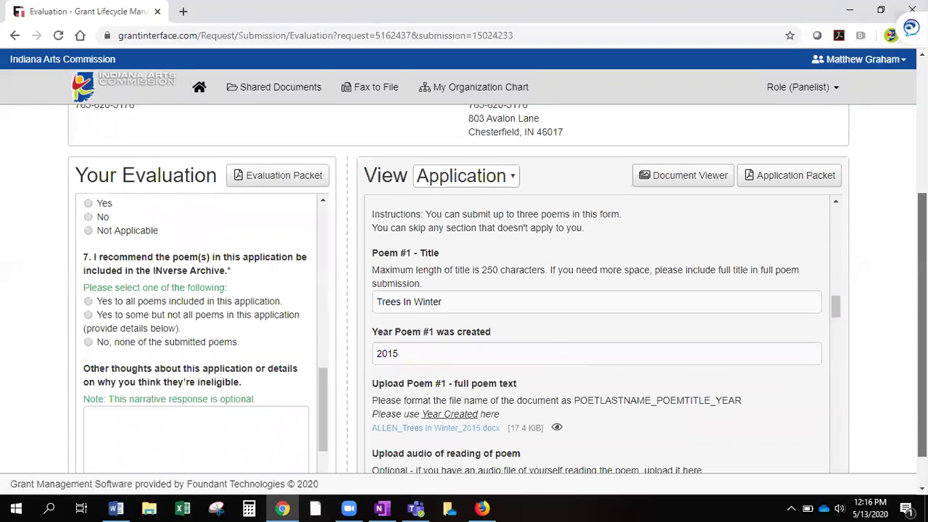
pyautogui.scroll(-1, 922, 327)
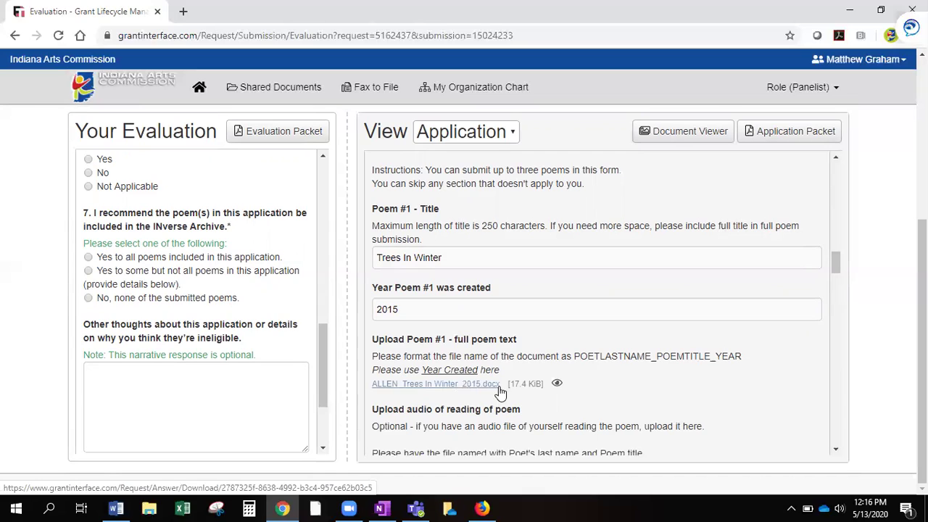
# Download the Poem #1 document, Trees In Winter, and open it in Word to read the poem
pyautogui.click(457, 390)
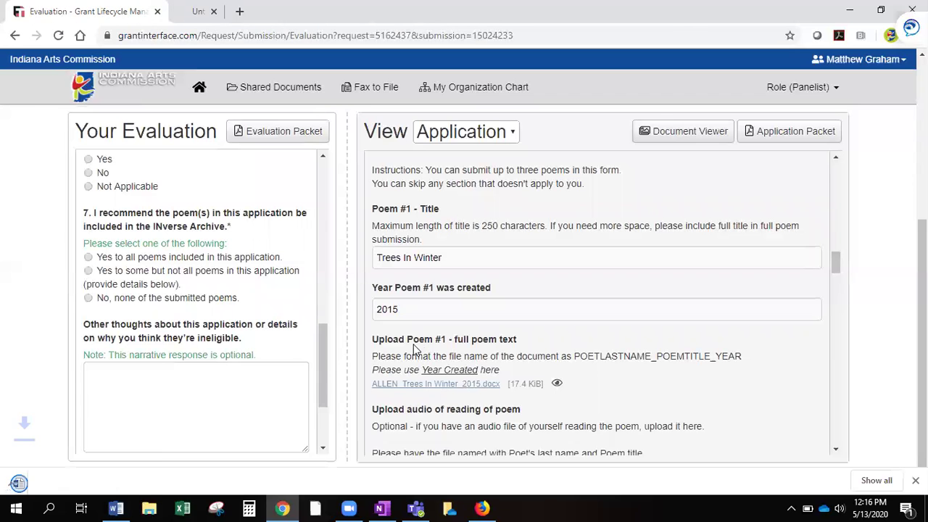
pyautogui.click(77, 478)
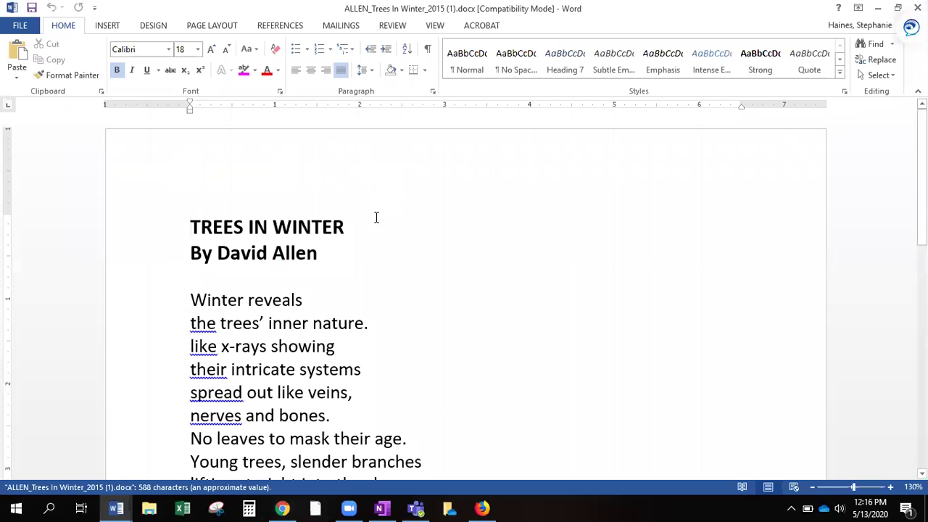
pyautogui.scroll(-5, 361, 252)
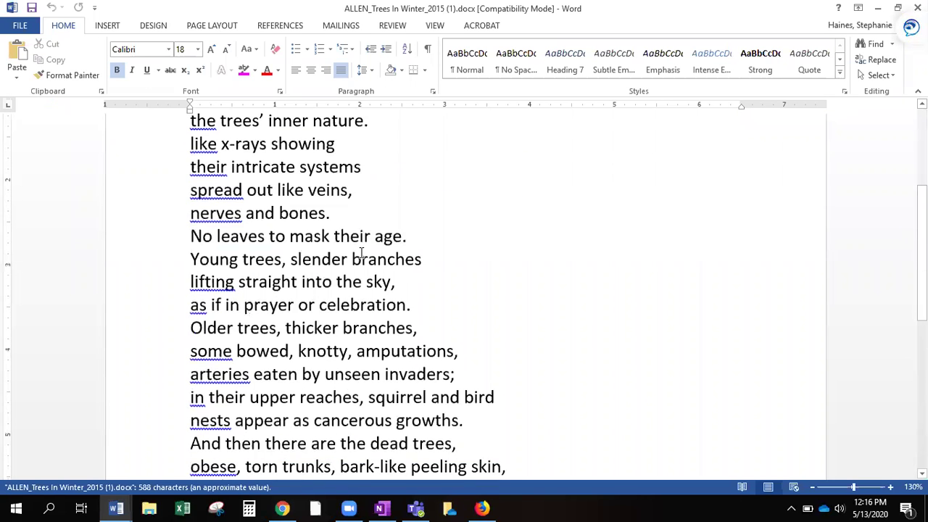
pyautogui.scroll(6, 364, 252)
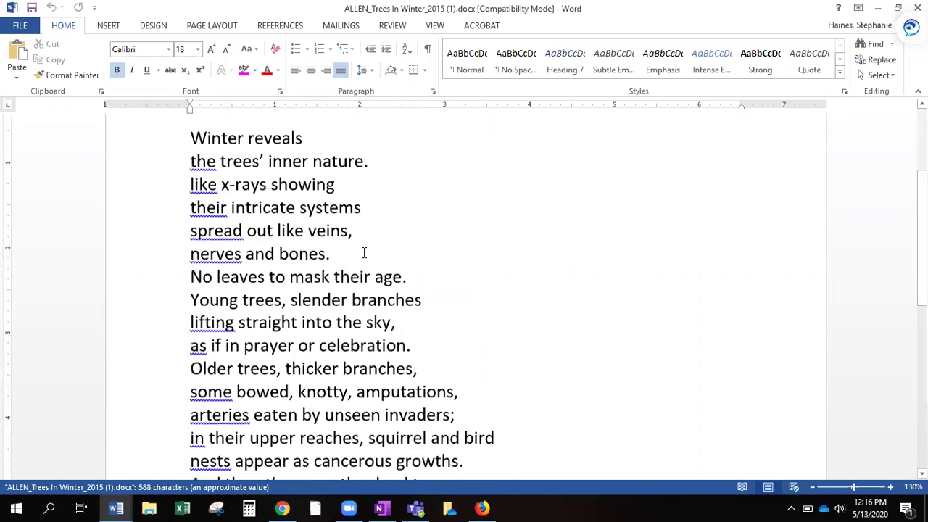
# Return to Chrome and preview the Poem #1 file in the Document Viewer, reading the whole poem
pyautogui.click(283, 507)
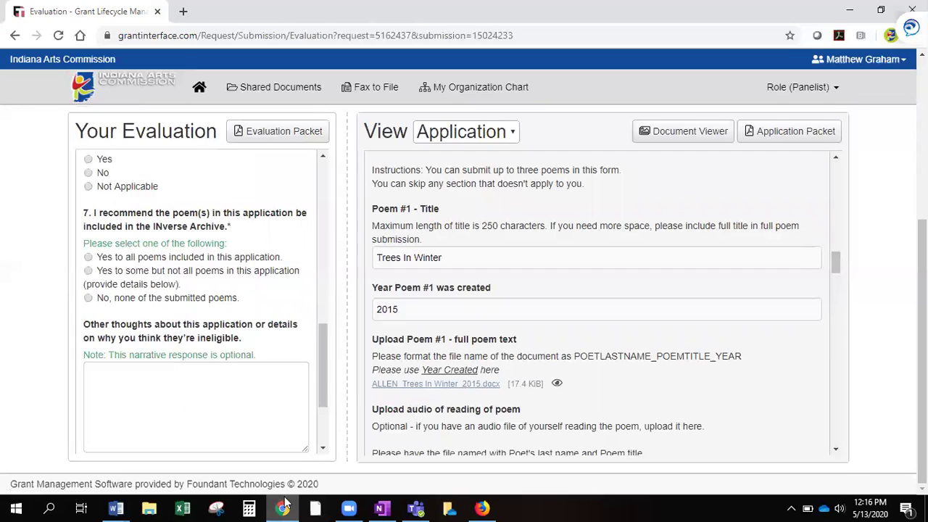
pyautogui.click(557, 384)
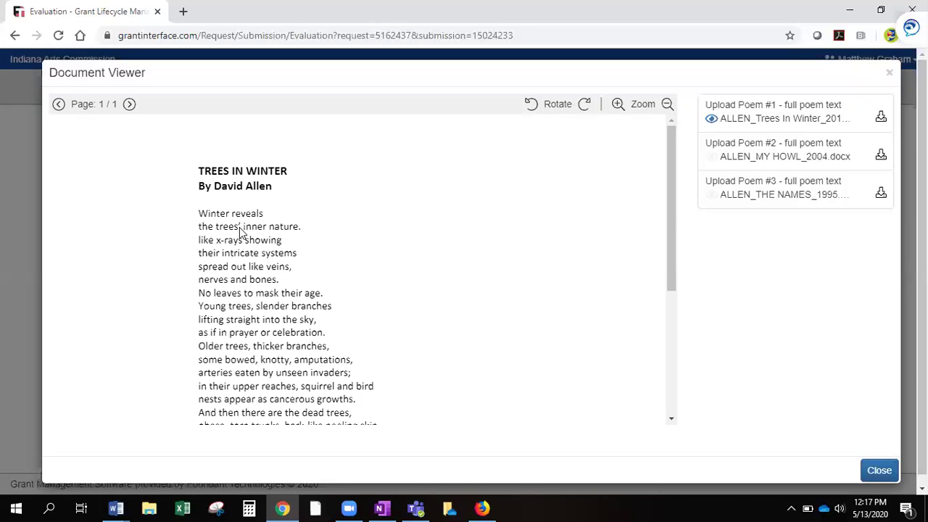
pyautogui.scroll(-2, 223, 239)
pyautogui.scroll(-2, 239, 254)
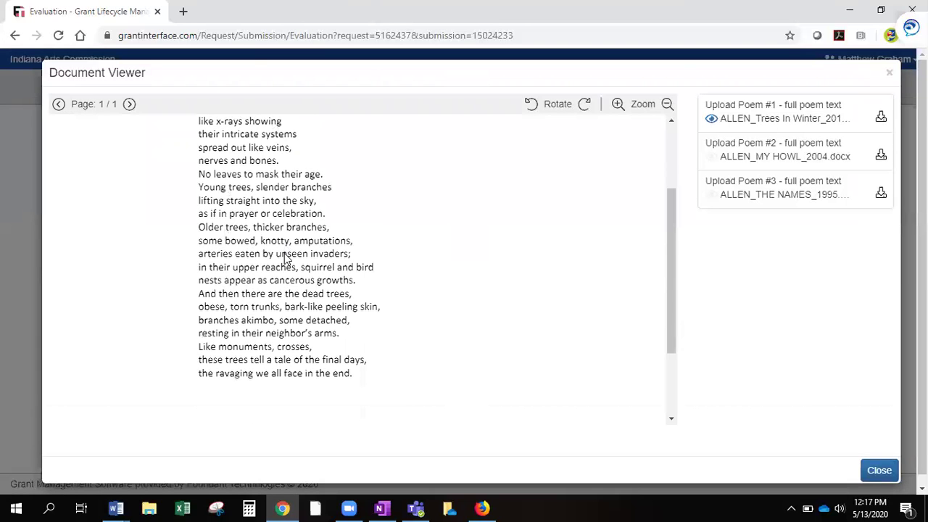
pyautogui.scroll(4, 288, 290)
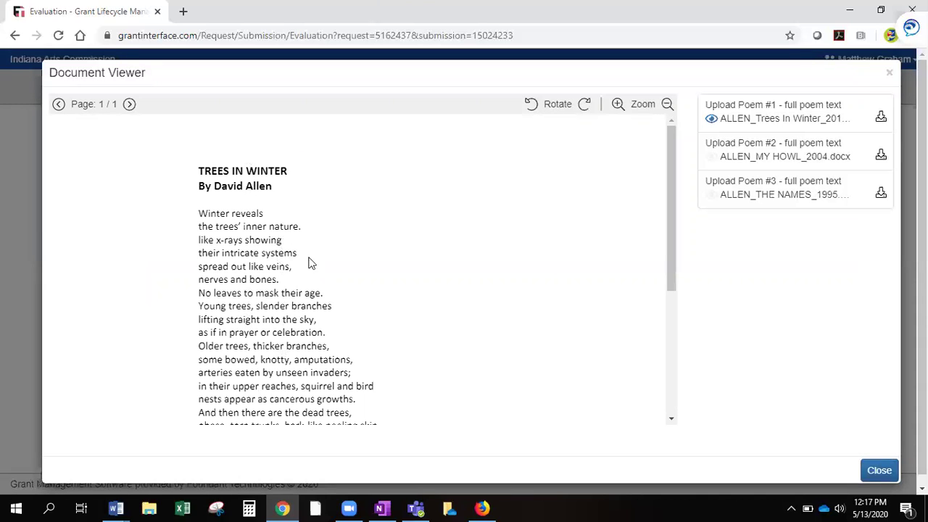
pyautogui.scroll(-2, 266, 296)
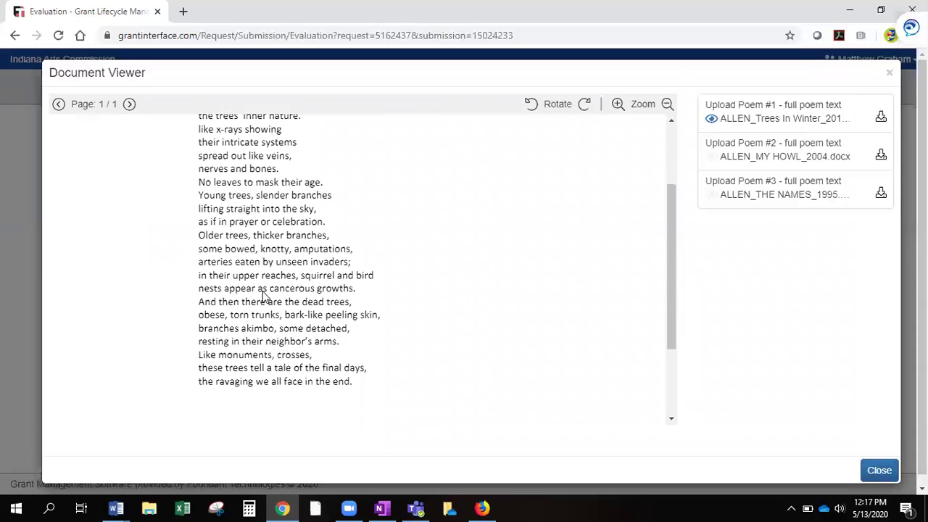
pyautogui.scroll(2, 266, 296)
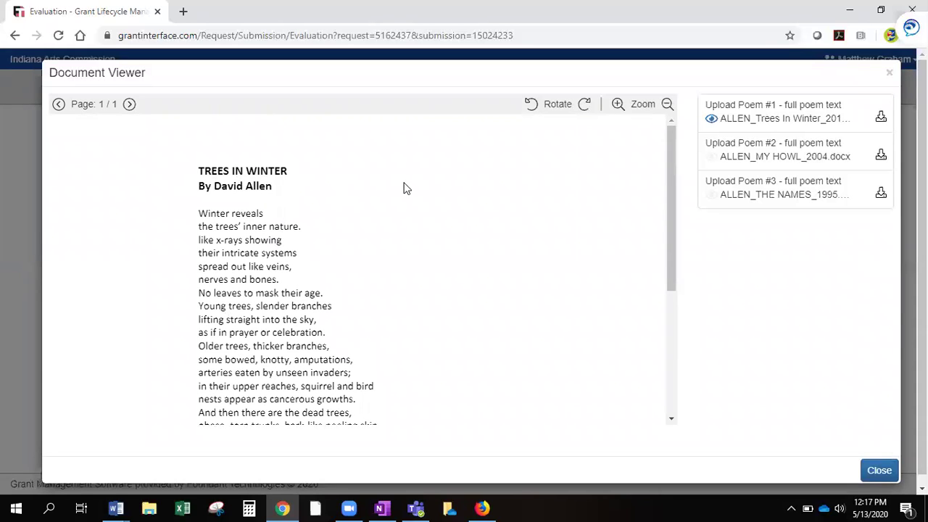
# Zoom the poem preview in and back out, and rotate it right and back to upright
pyautogui.click(618, 104)
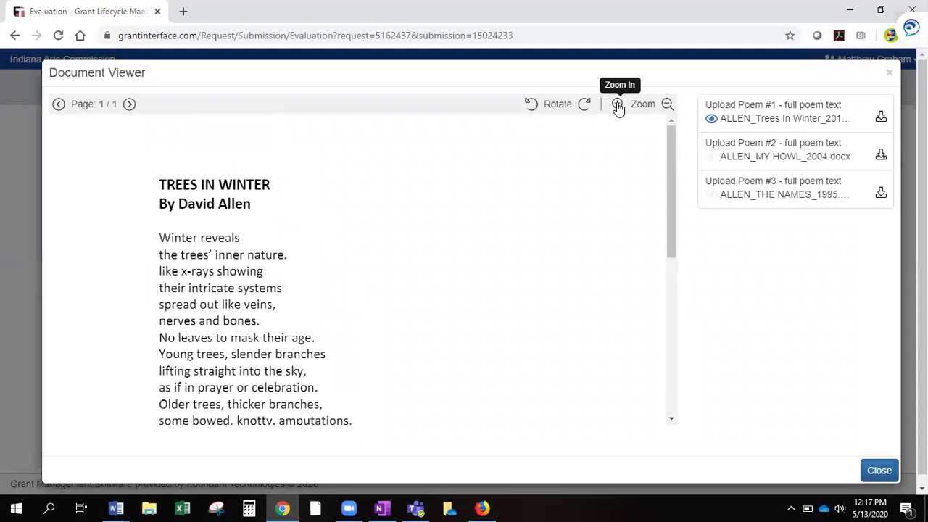
pyautogui.click(618, 104)
pyautogui.click(668, 104)
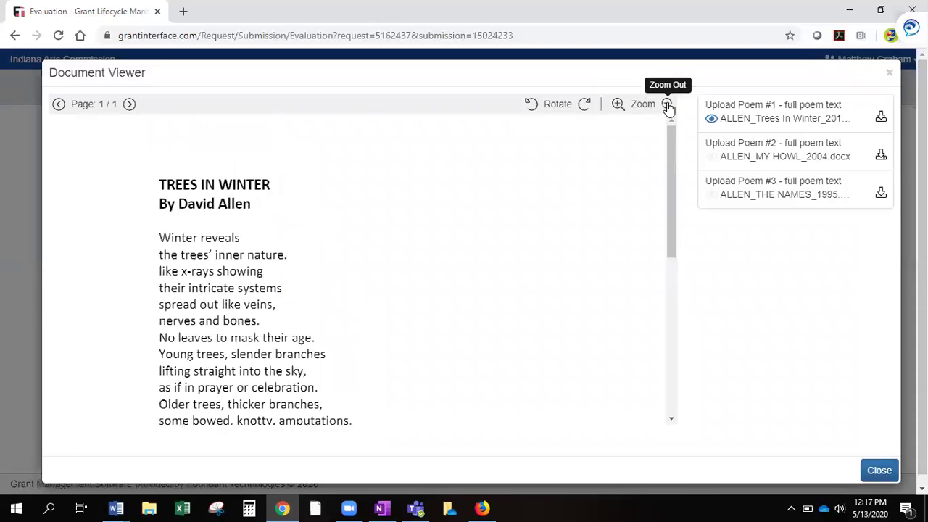
pyautogui.click(667, 104)
pyautogui.click(586, 106)
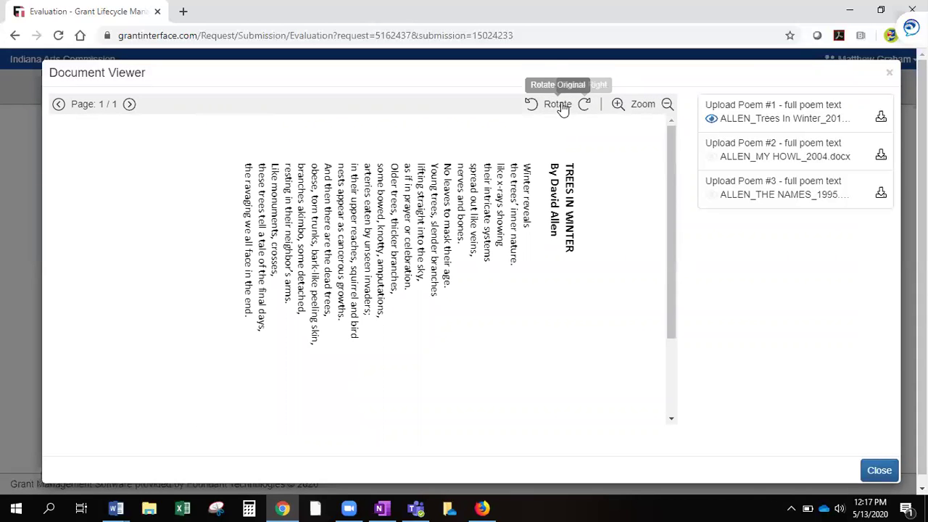
pyautogui.click(535, 106)
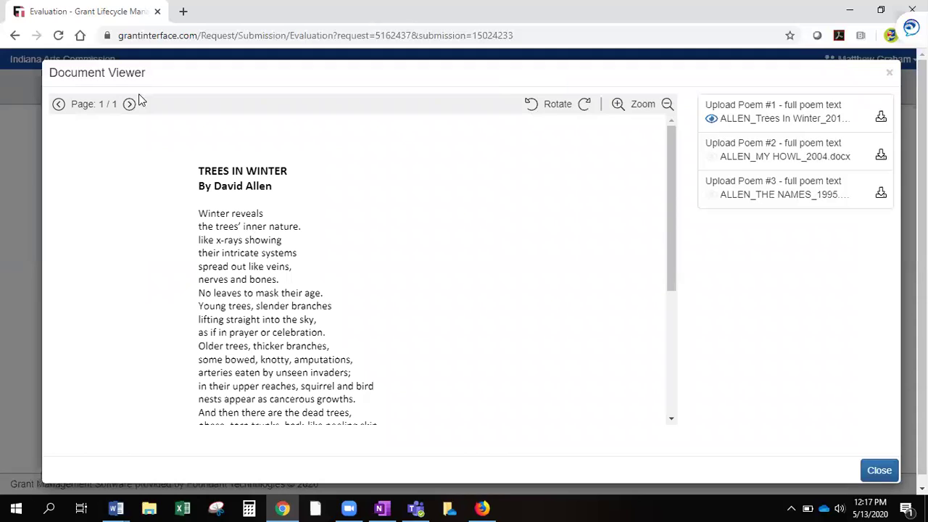
# Check the single-page Trees In Winter preview from start to end and return to its title
pyautogui.scroll(-3, 225, 268)
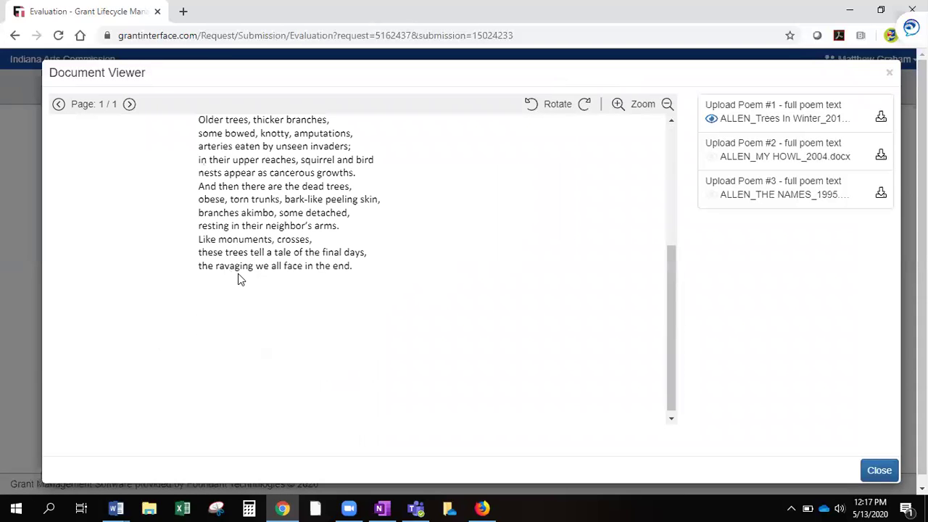
pyautogui.scroll(3, 241, 280)
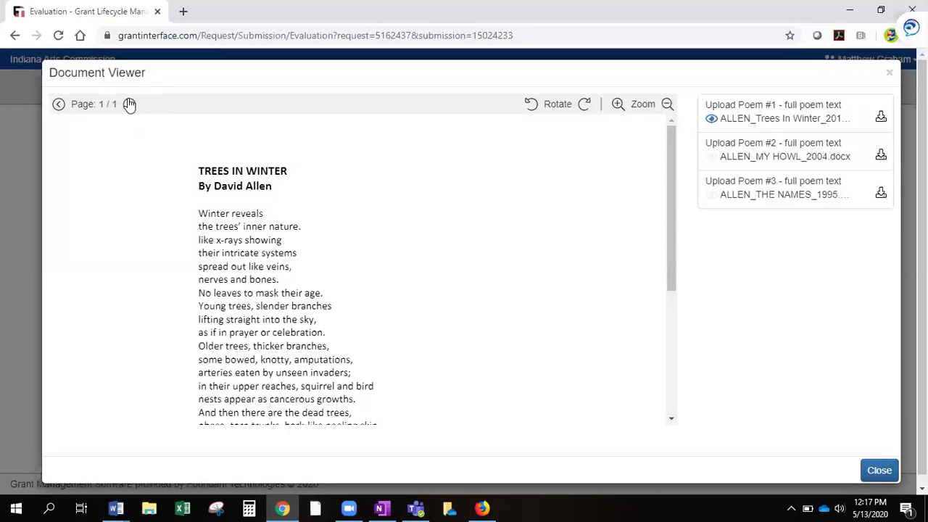
pyautogui.scroll(-5, 255, 270)
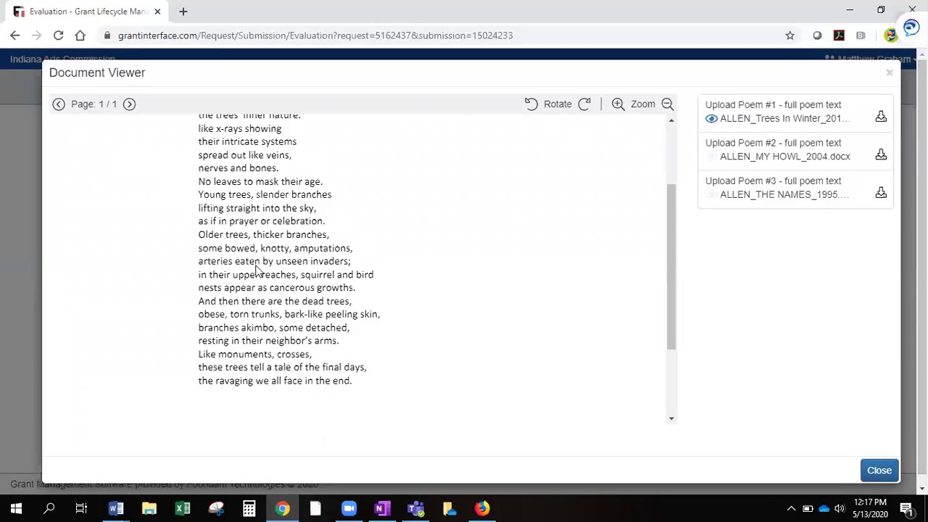
pyautogui.scroll(5, 254, 326)
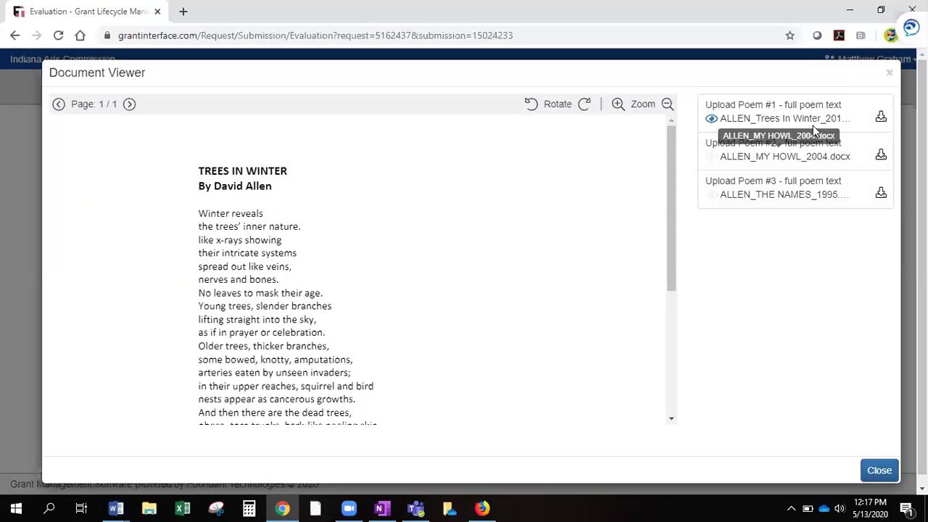
# Display the Poem #2 file, My Howl, in the Document Viewer and read its first page
pyautogui.click(808, 150)
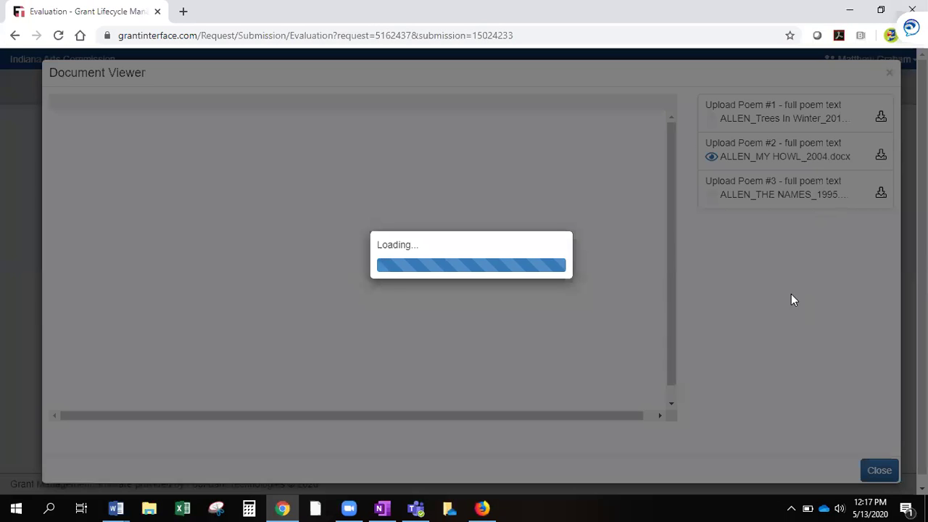
pyautogui.scroll(-3, 270, 219)
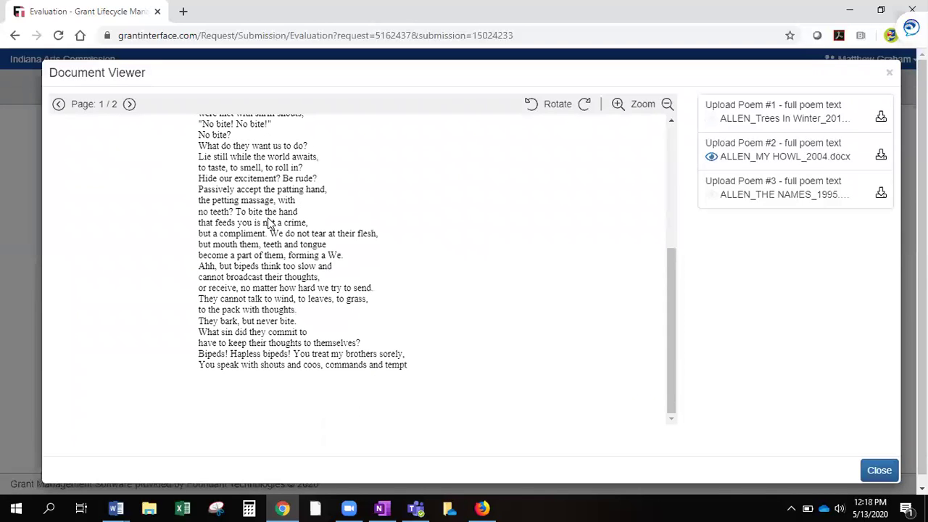
pyautogui.scroll(3, 344, 339)
pyautogui.scroll(-3, 270, 187)
pyautogui.scroll(-1, 332, 300)
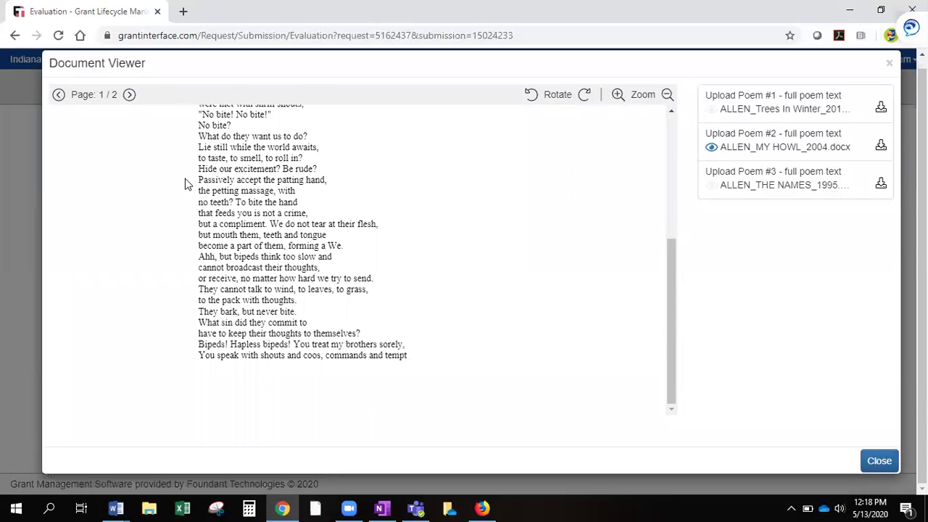
# Go to page 2 of the My Howl poem and read it through to the end
pyautogui.click(129, 94)
pyautogui.scroll(2, 227, 180)
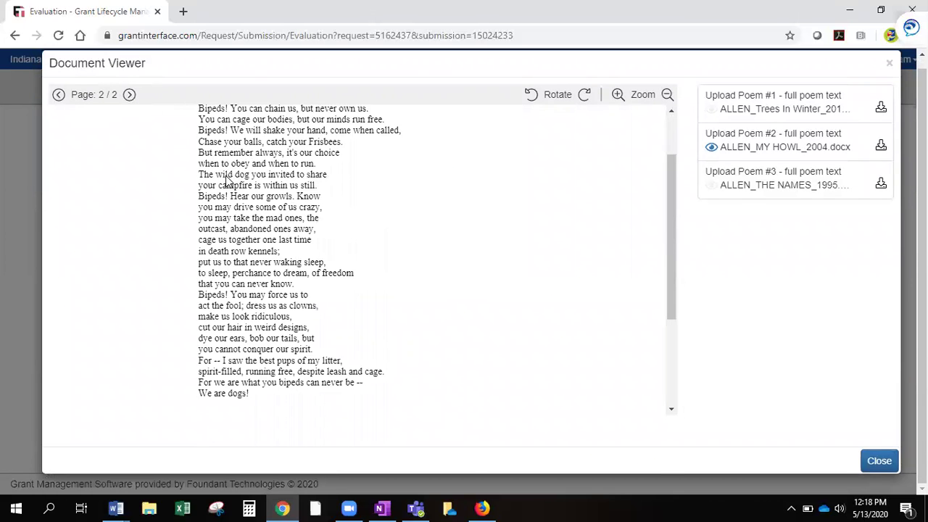
pyautogui.scroll(2, 218, 174)
pyautogui.scroll(-4, 366, 192)
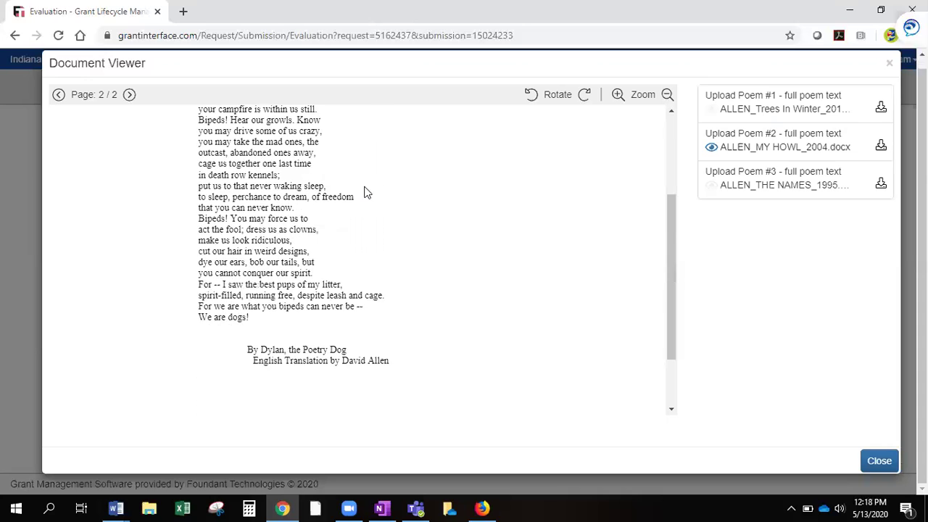
pyautogui.scroll(-2, 366, 192)
# Display the Poem #3 file, The Names, in the Document Viewer and page forward through its first pages
pyautogui.click(785, 185)
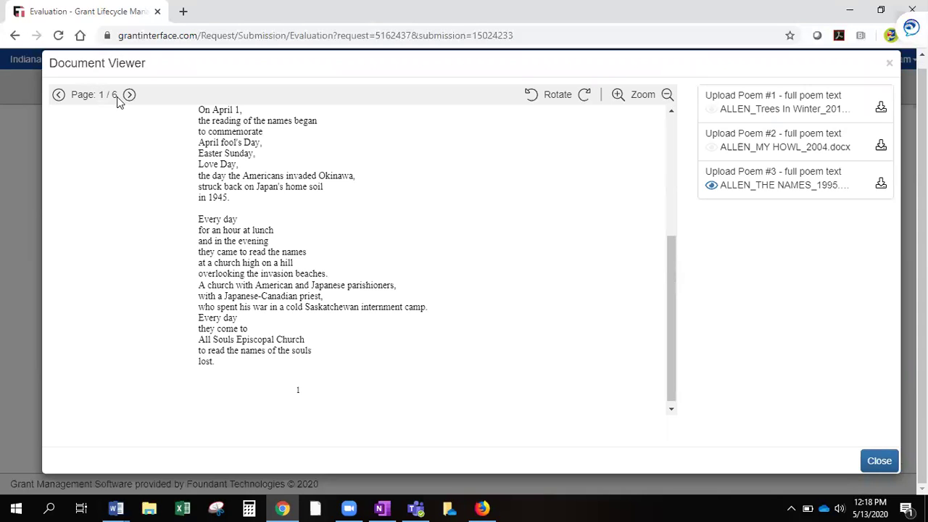
pyautogui.scroll(3, 330, 252)
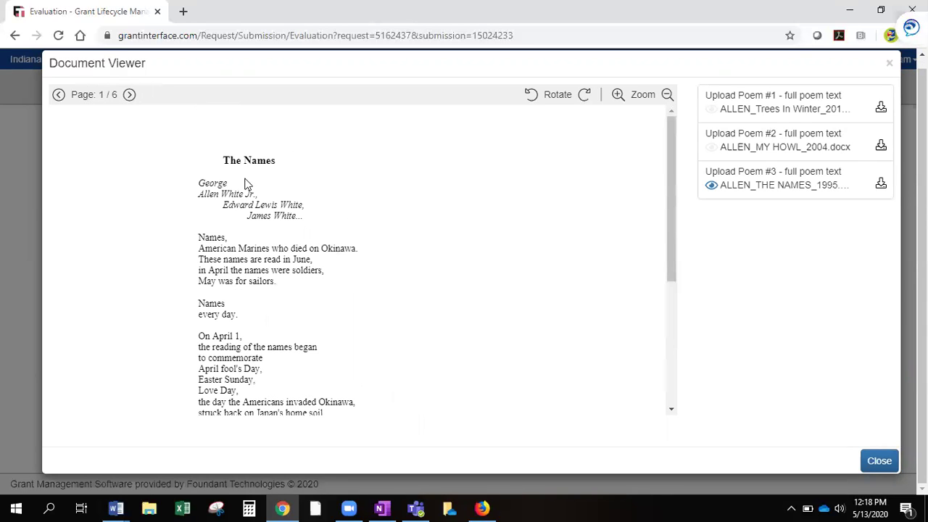
pyautogui.scroll(-3, 287, 292)
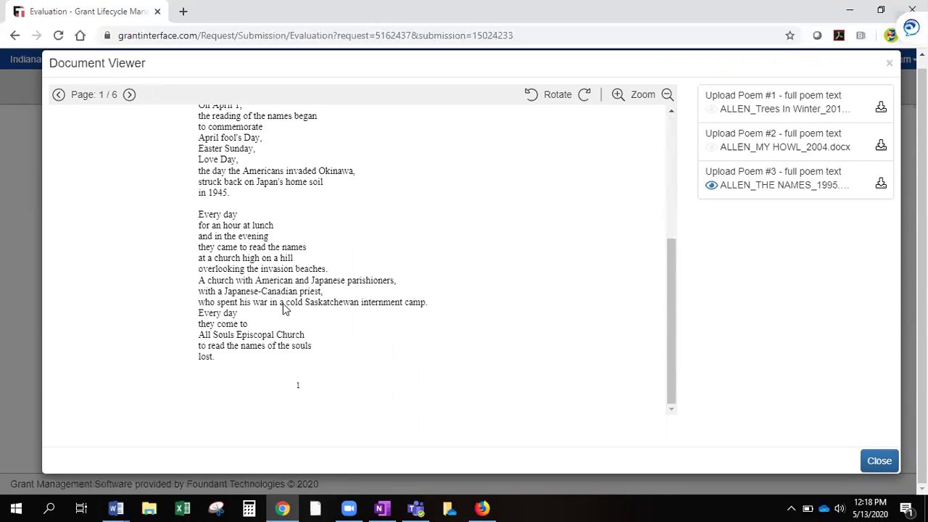
pyautogui.click(129, 94)
pyautogui.scroll(3, 363, 207)
pyautogui.scroll(-3, 295, 270)
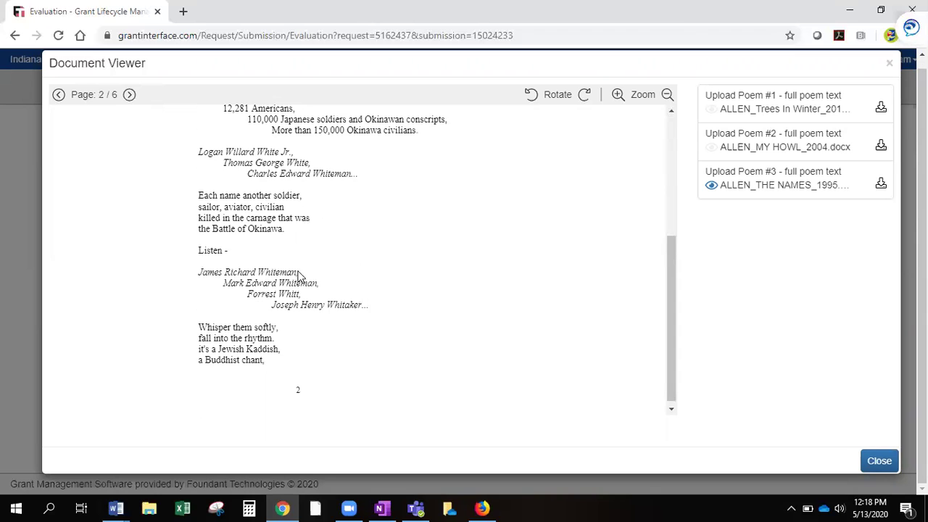
pyautogui.click(130, 94)
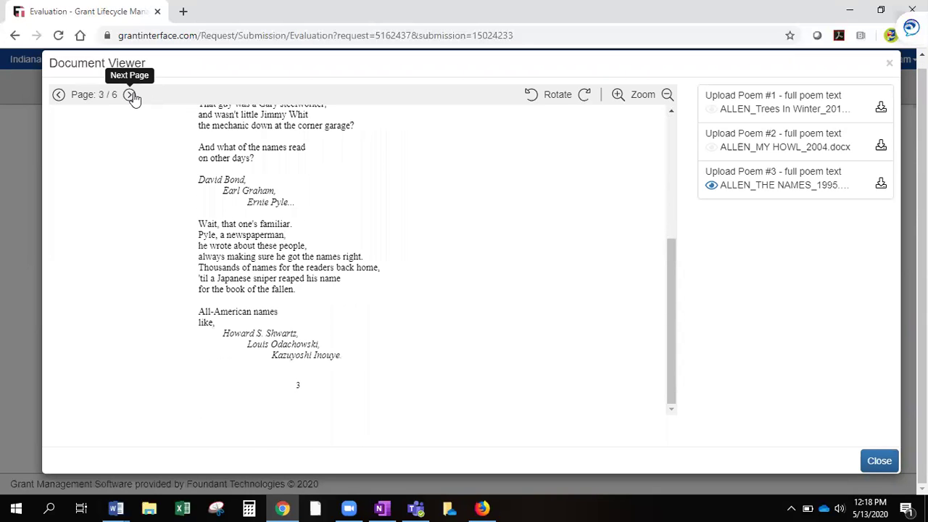
pyautogui.click(130, 94)
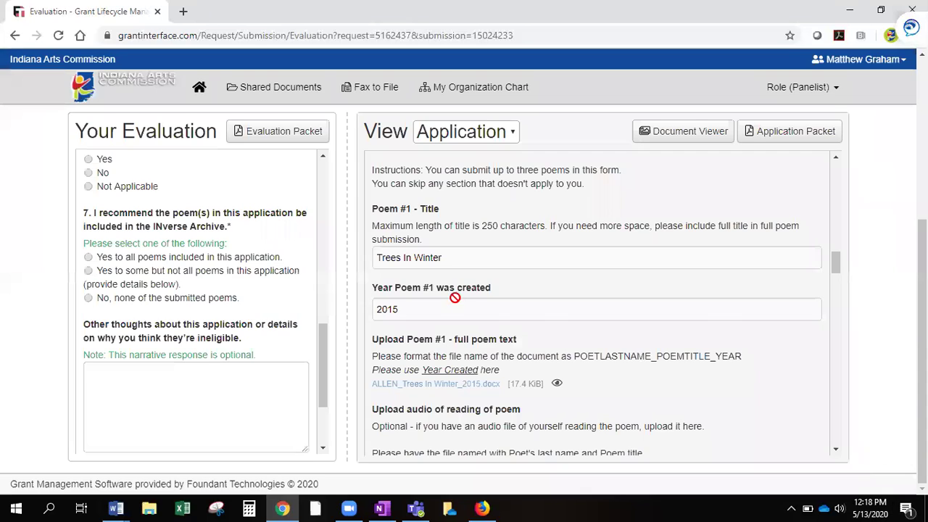
# Close the Document Viewer and review the application from the Poem #1 details through Poems #2 and #3 to the Electronic Signature
pyautogui.click(879, 462)
pyautogui.scroll(-2, 475, 384)
pyautogui.scroll(-2, 475, 384)
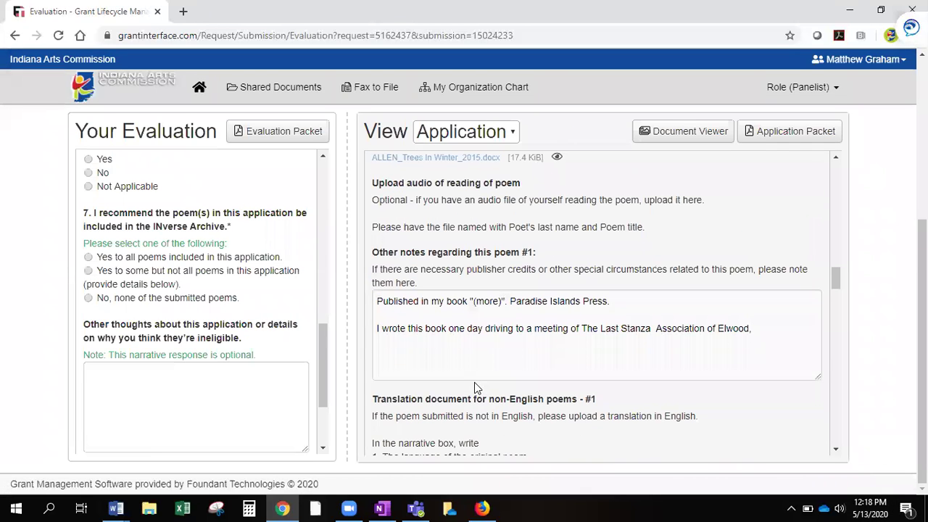
pyautogui.scroll(-5, 520, 295)
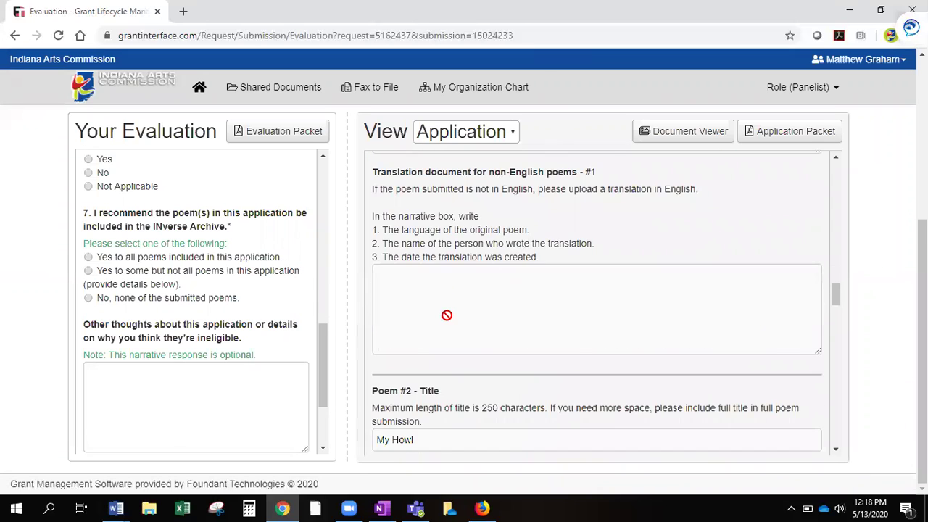
pyautogui.scroll(-1, 445, 315)
pyautogui.scroll(-3, 449, 317)
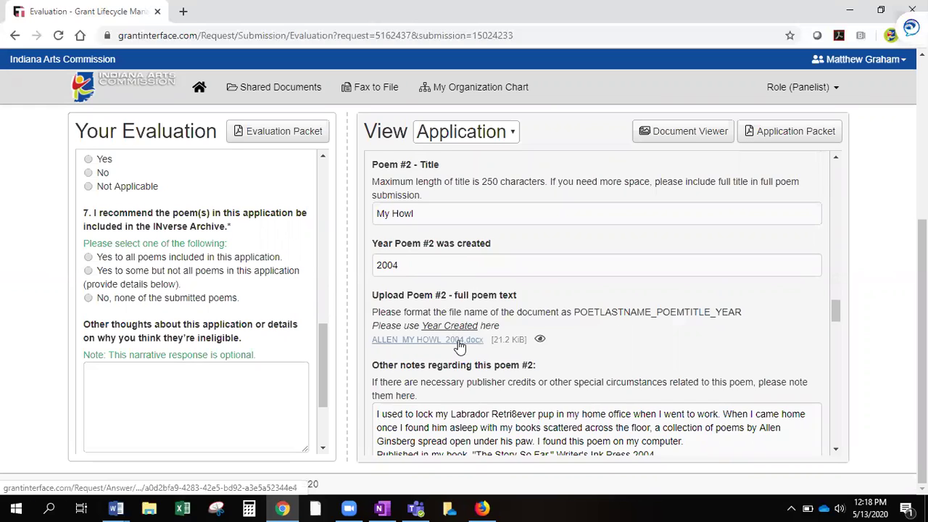
pyautogui.scroll(-3, 464, 333)
pyautogui.scroll(-3, 467, 319)
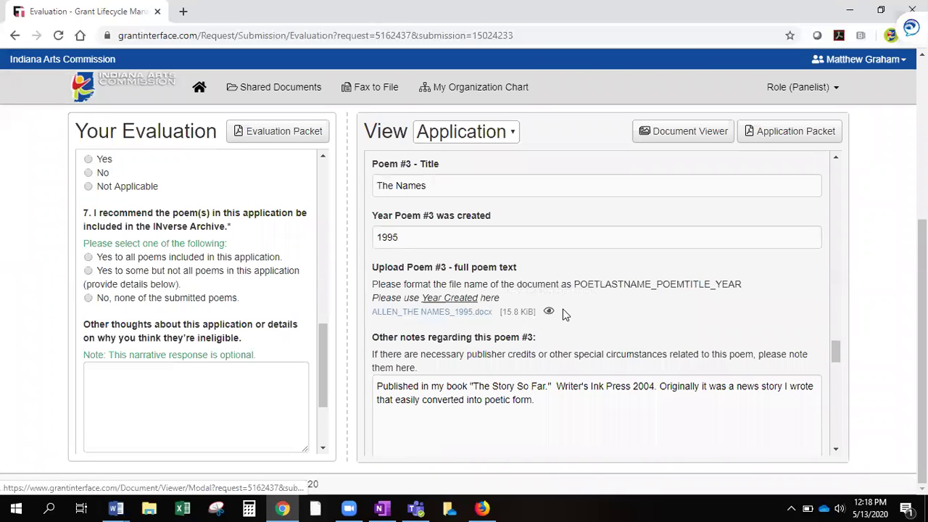
pyautogui.scroll(-3, 557, 314)
pyautogui.scroll(-15, 550, 309)
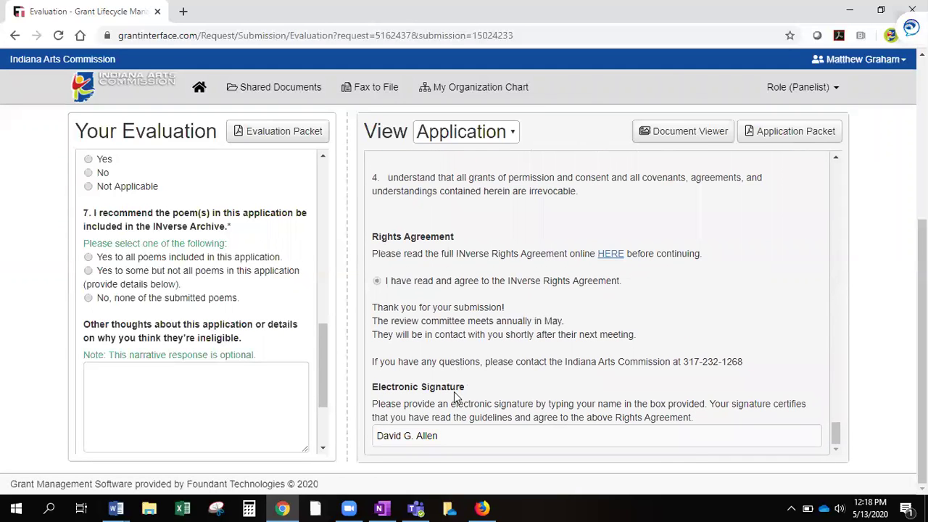
# Widen the Your Evaluation pane and read the evaluation form from its heading through question 7 and the comments field
pyautogui.moveTo(363, 193); pyautogui.dragTo(520, 236)
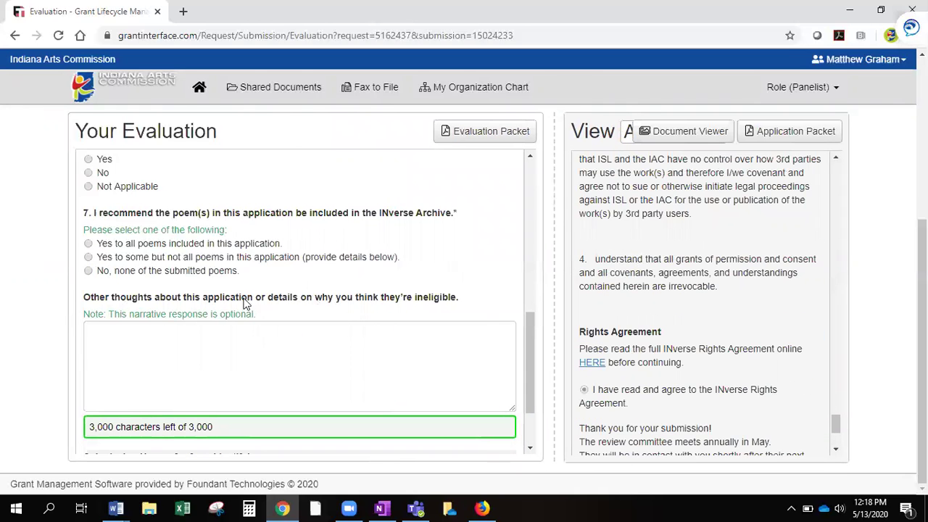
pyautogui.scroll(10, 246, 301)
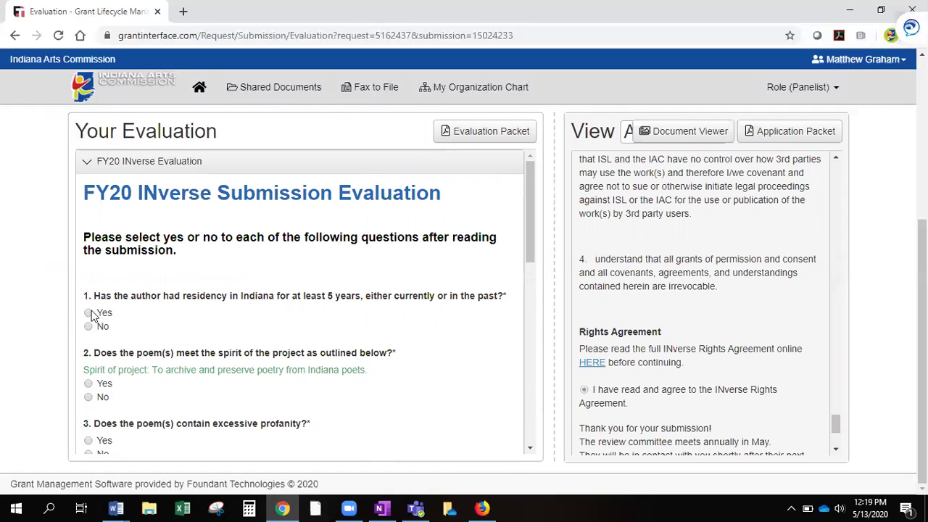
pyautogui.scroll(-2, 230, 355)
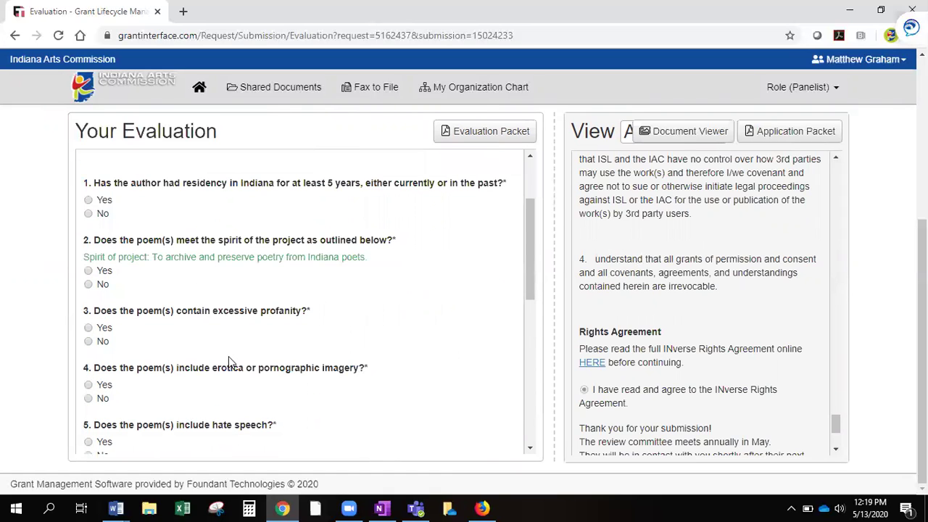
pyautogui.scroll(-2, 245, 375)
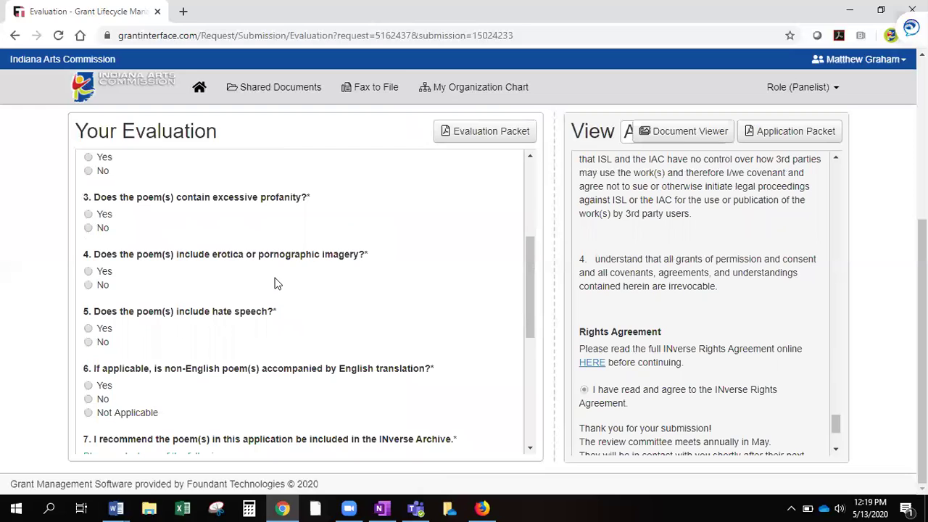
pyautogui.scroll(-2, 239, 290)
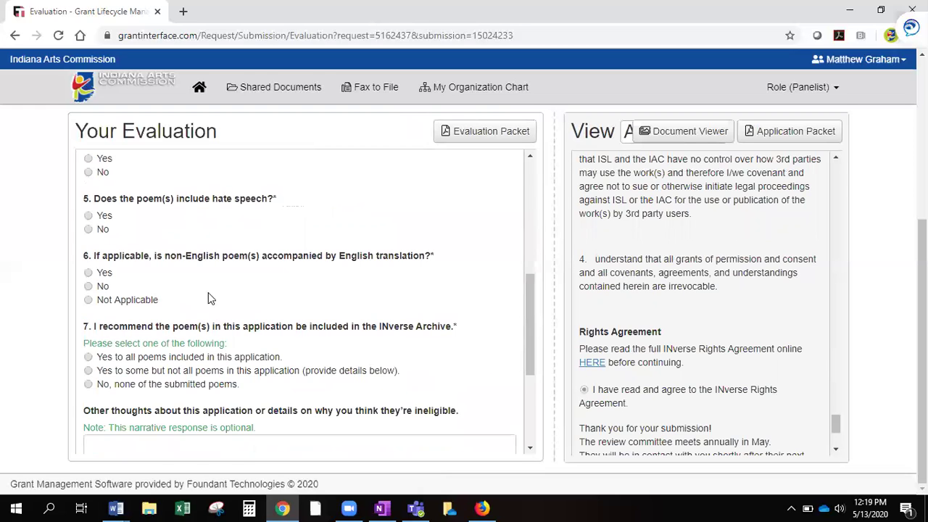
pyautogui.scroll(-2, 227, 341)
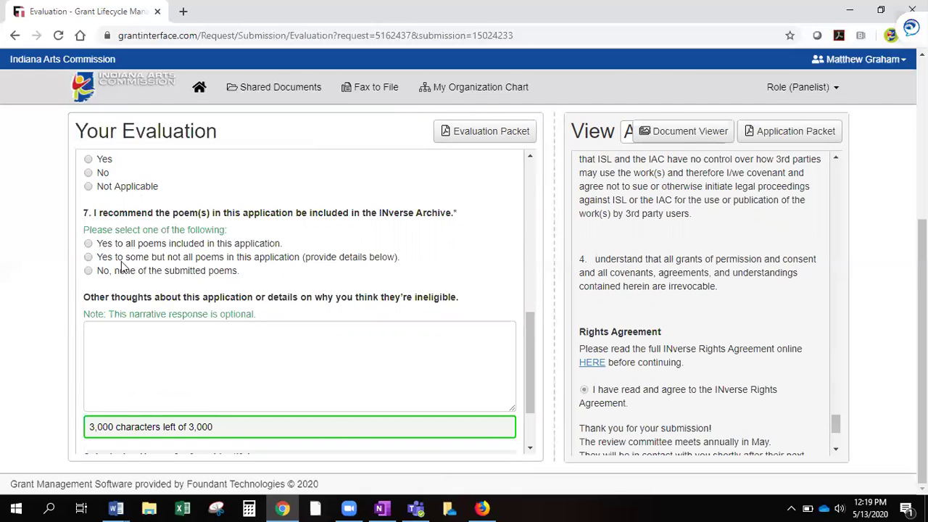
# Answer question 7 with "No, none of the submitted poems", place the cursor in the optional comments field and view the form's end
pyautogui.click(88, 258)
pyautogui.click(190, 273)
pyautogui.click(149, 342)
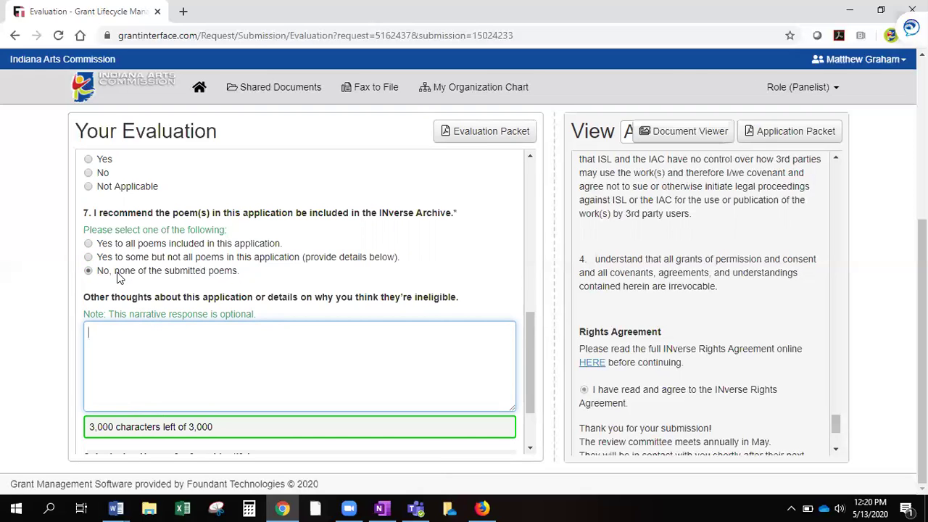
pyautogui.scroll(-2, 352, 352)
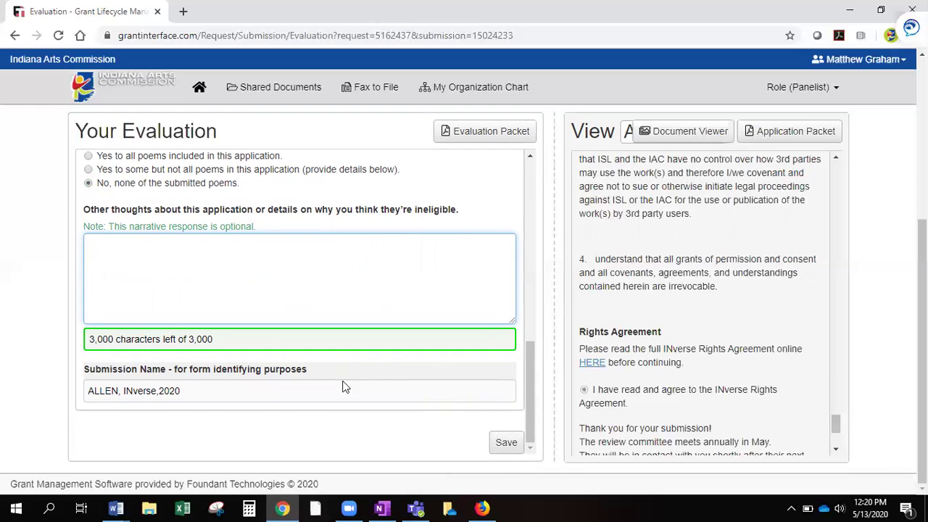
# Leave the submission through the assigned application evaluations list, return to the dashboard and look over its evaluations and statuses
pyautogui.scroll(10, 340, 373)
pyautogui.scroll(3, 270, 361)
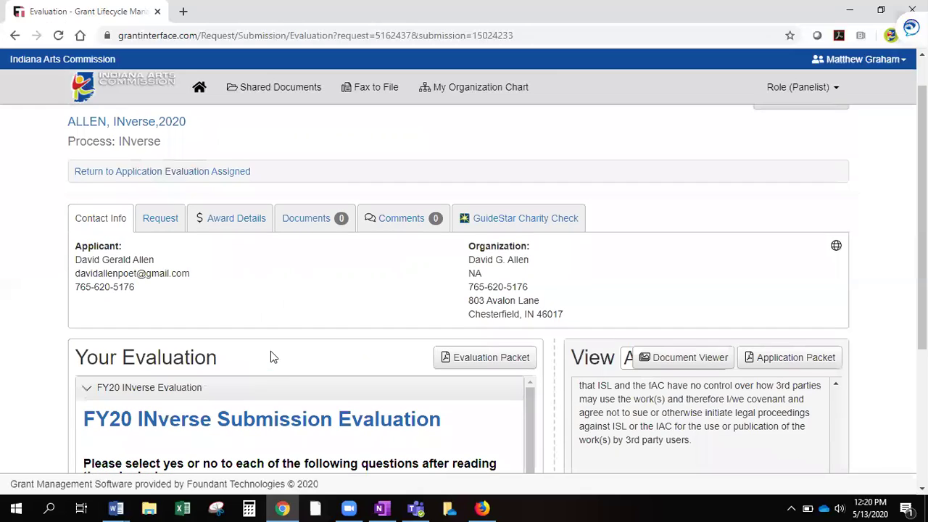
pyautogui.click(182, 174)
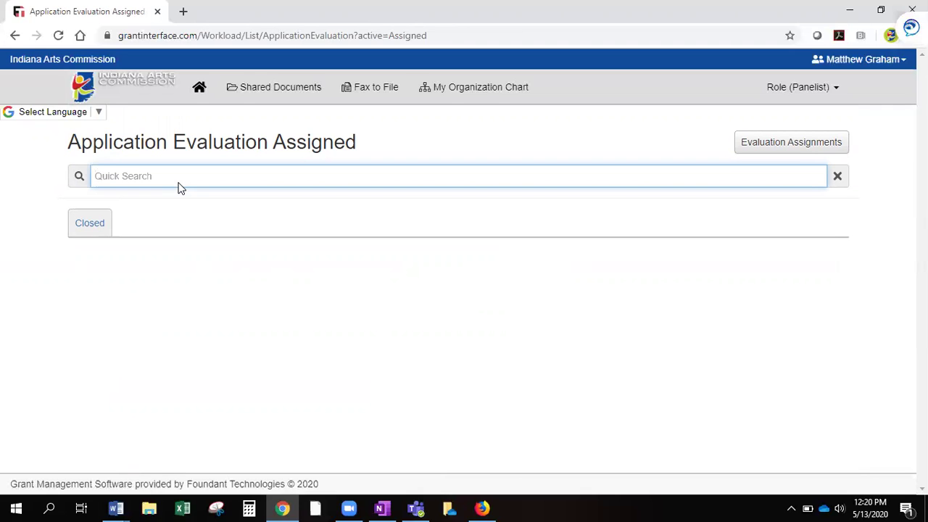
pyautogui.click(199, 87)
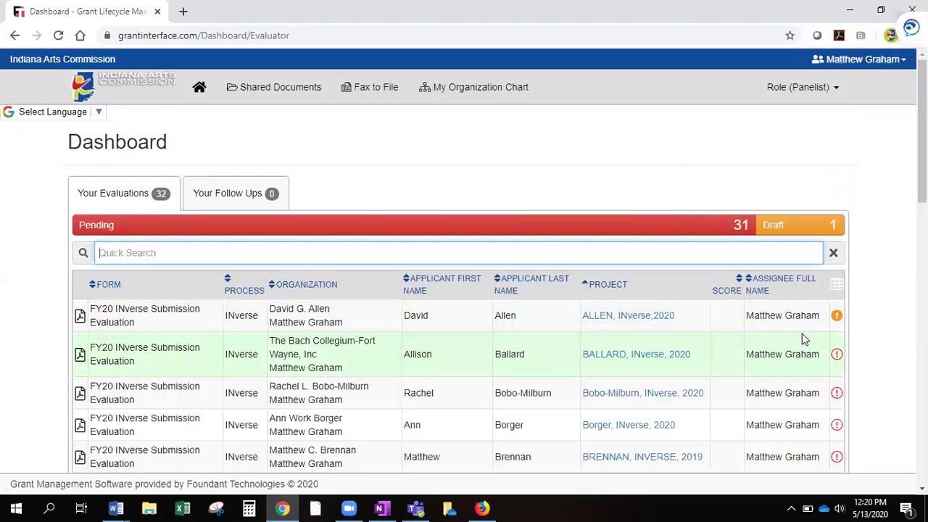
pyautogui.scroll(-7, 788, 341)
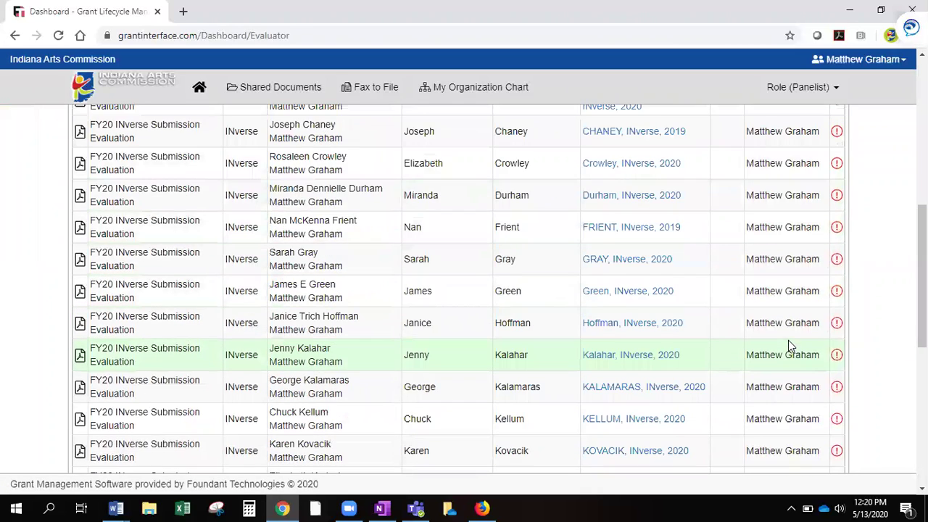
pyautogui.scroll(7, 791, 326)
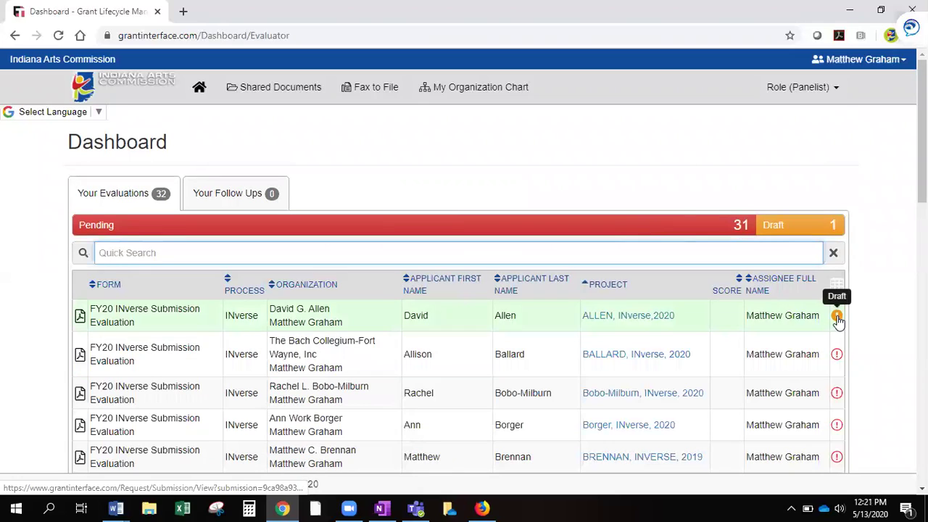
# View the Panelist and Applicant role choices twice, dismissing them each time without switching roles
pyautogui.click(838, 95)
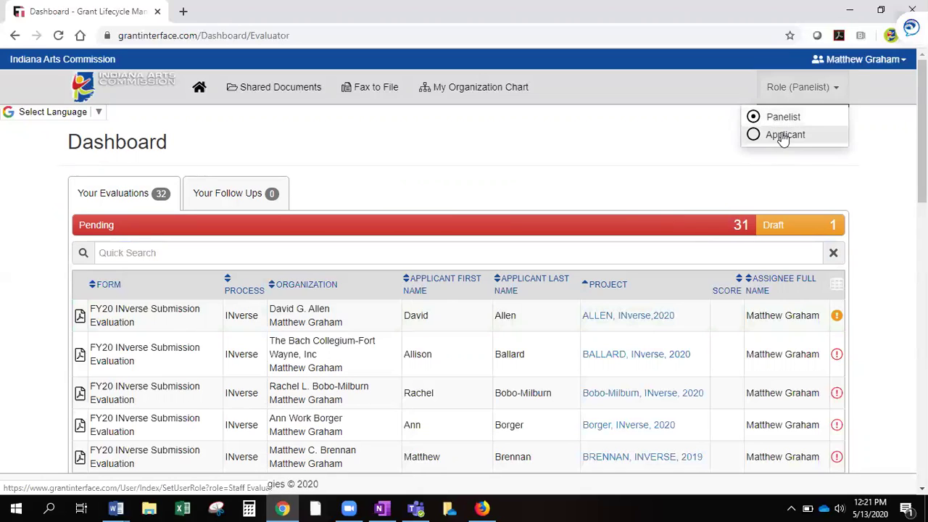
pyautogui.click(860, 88)
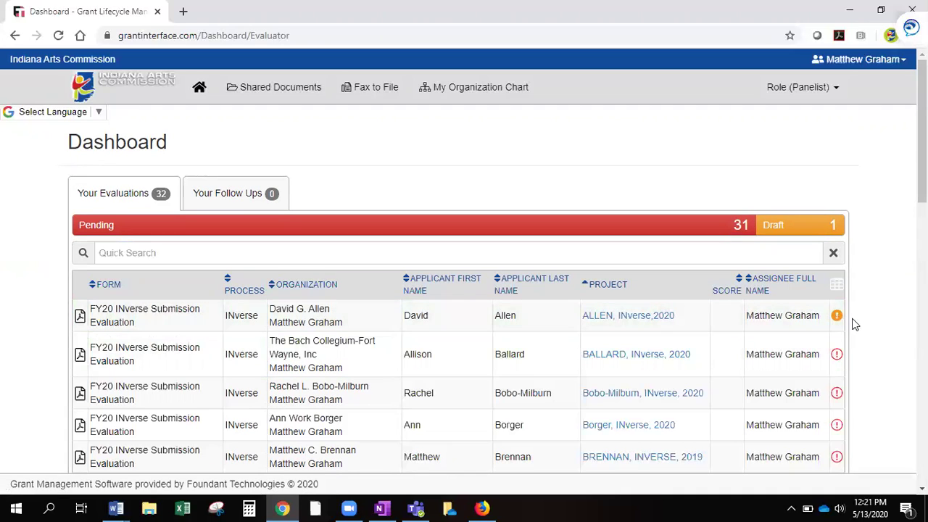
pyautogui.click(834, 93)
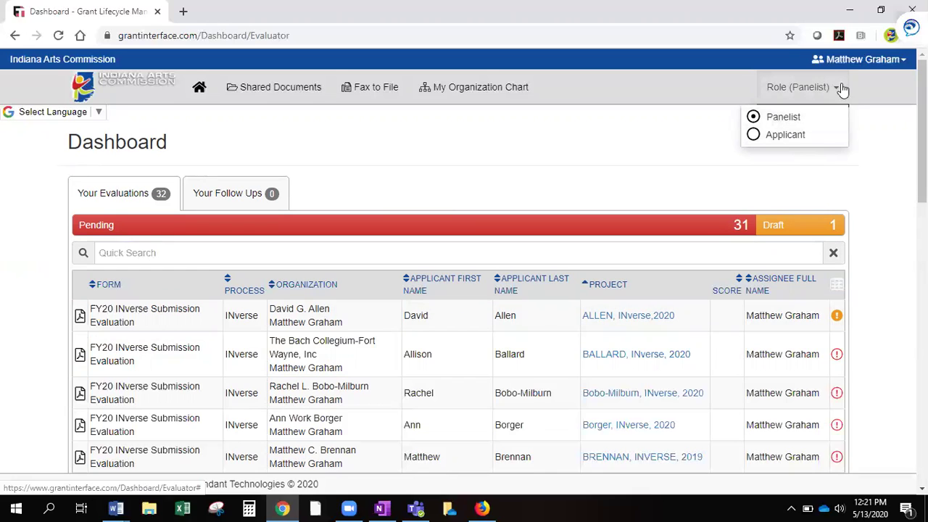
pyautogui.click(837, 91)
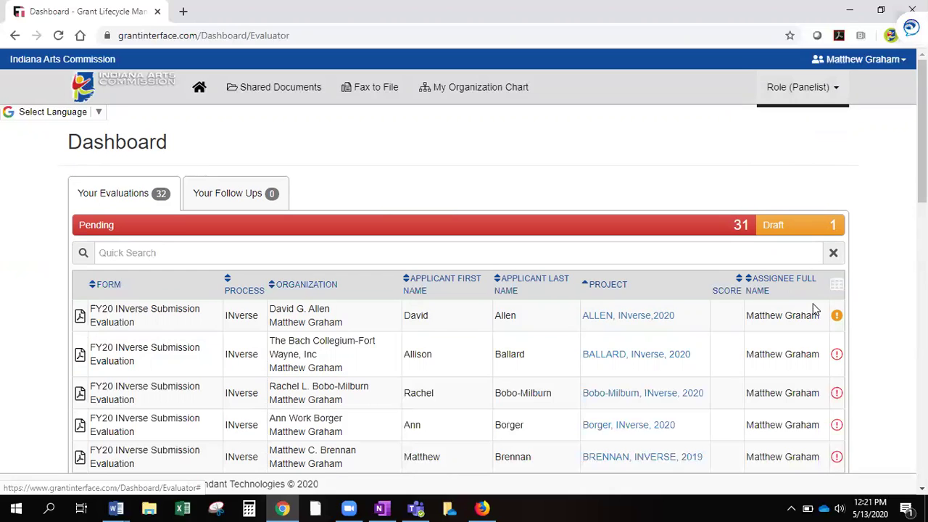
# Look through the evaluations listed on the dashboard and return to the first entry
pyautogui.scroll(-3, 787, 339)
pyautogui.scroll(-4, 794, 335)
pyautogui.scroll(7, 804, 332)
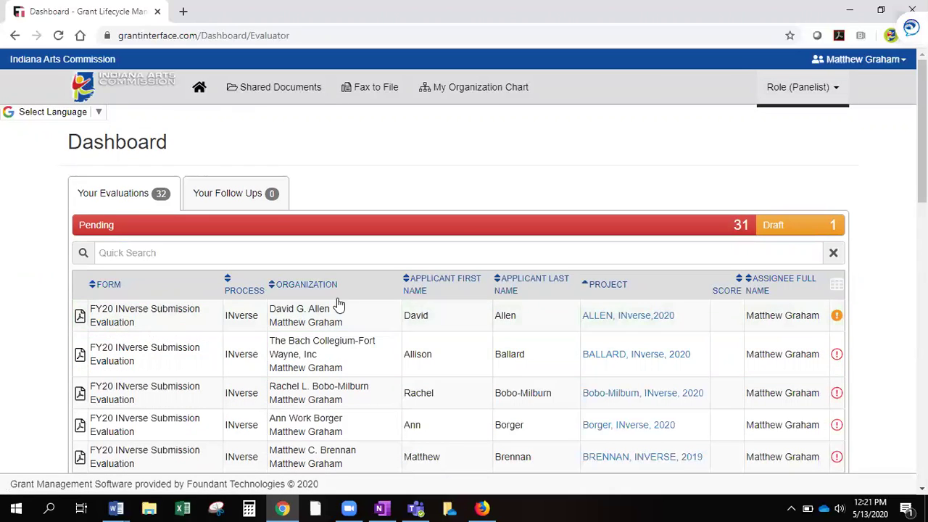